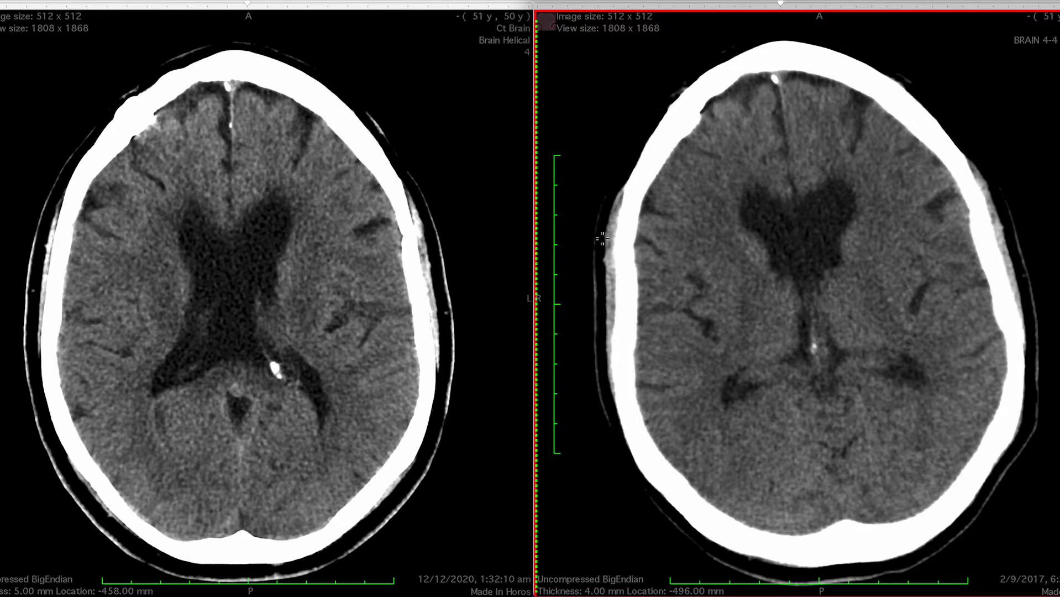
Step: Page the right 2017 study down to the -520.00 mm skull-base slice, leaving the left study unchanged
scroll(833, 244, down, 3)
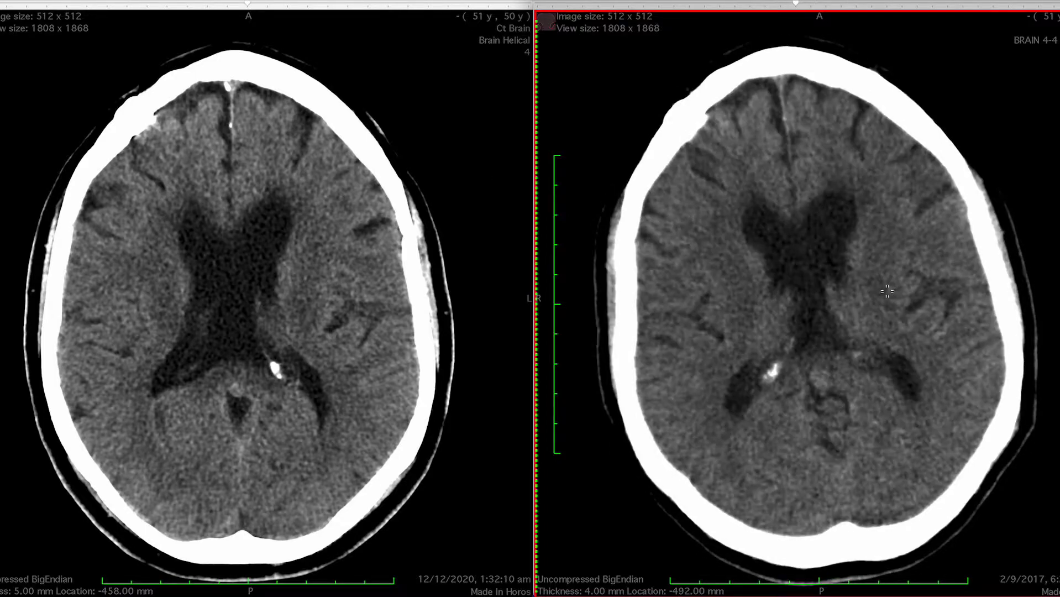
scroll(886, 290, up, 3)
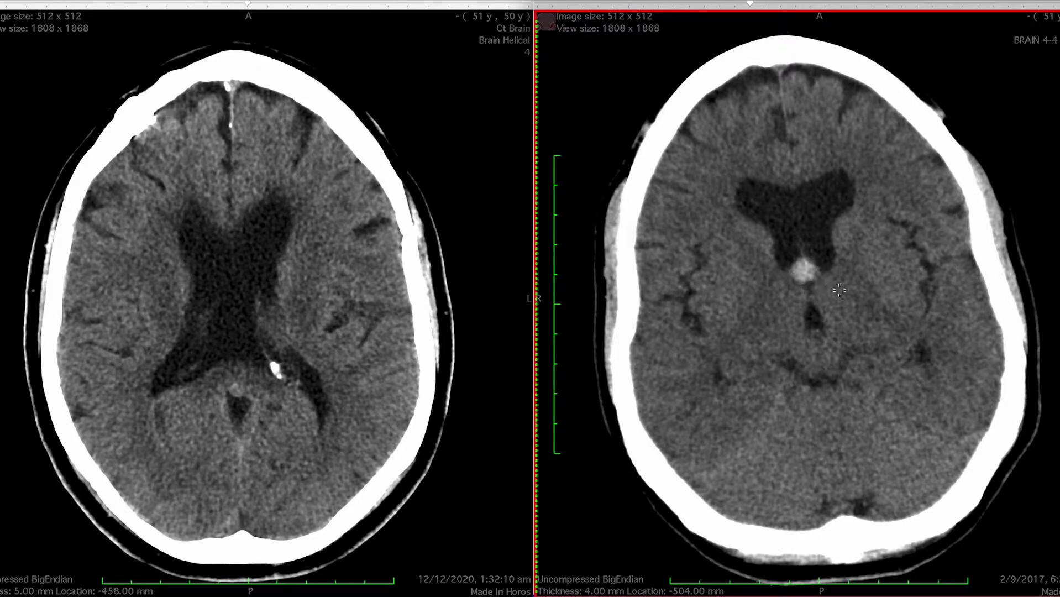
scroll(850, 281, down, 2)
scroll(837, 271, up, 2)
scroll(832, 265, down, 1)
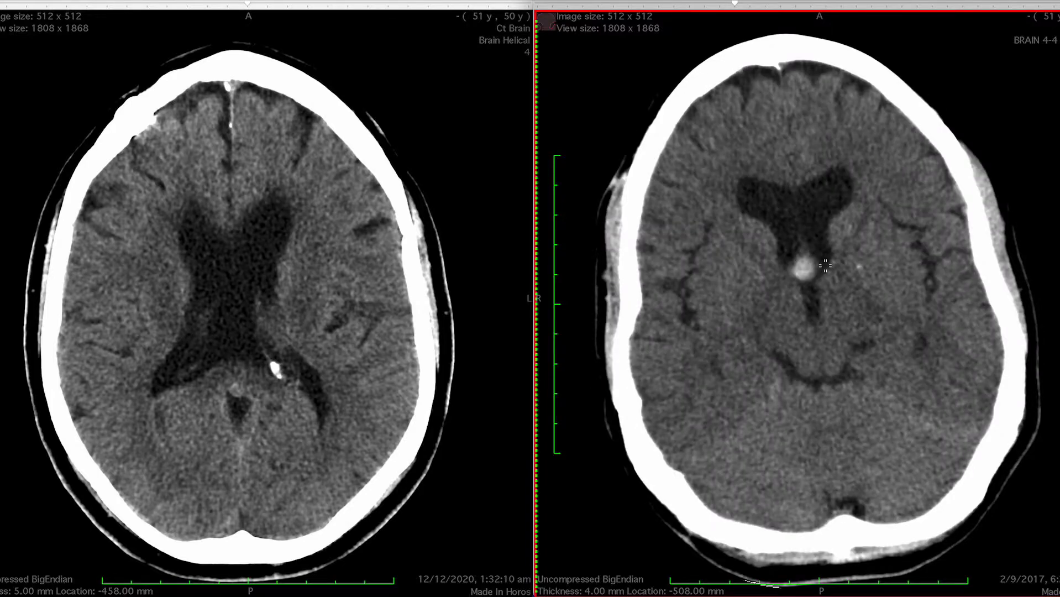
scroll(825, 267, down, 6)
scroll(838, 274, up, 6)
scroll(821, 289, up, 1)
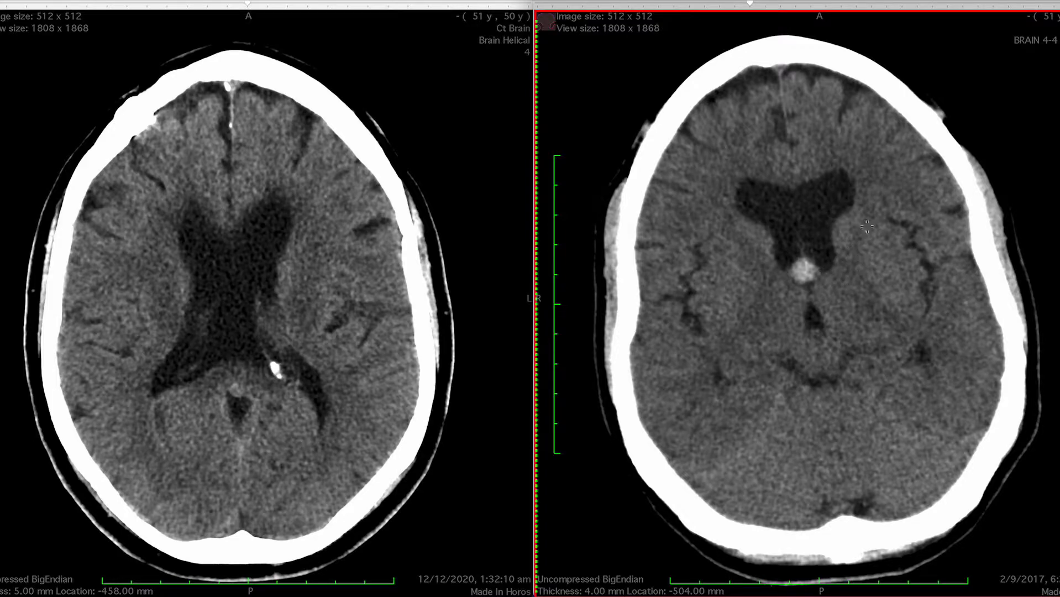
scroll(838, 284, up, 5)
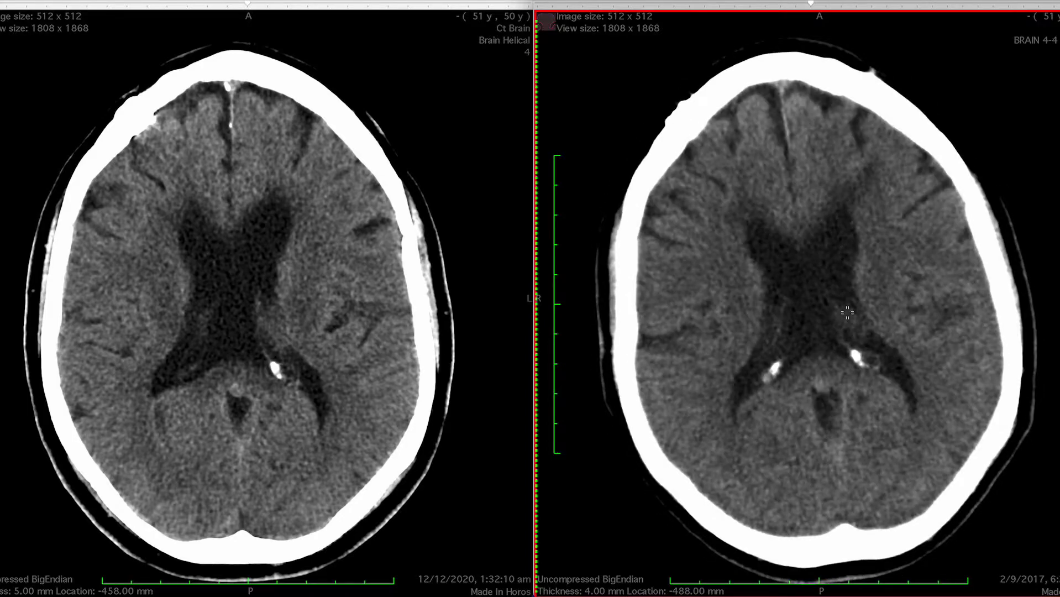
scroll(845, 331, up, 2)
scroll(846, 249, down, 4)
scroll(848, 212, down, 5)
scroll(842, 228, up, 4)
scroll(857, 321, down, 4)
scroll(873, 331, down, 1)
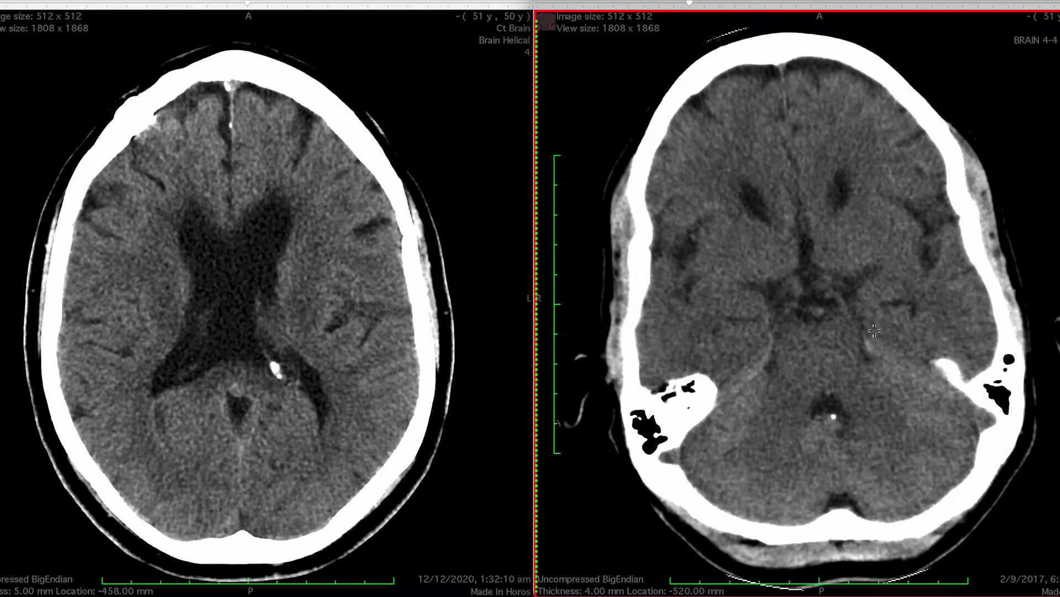
scroll(870, 326, down, 2)
scroll(863, 319, up, 2)
scroll(853, 252, up, 4)
scroll(845, 238, down, 3)
scroll(834, 221, up, 3)
scroll(828, 221, up, 5)
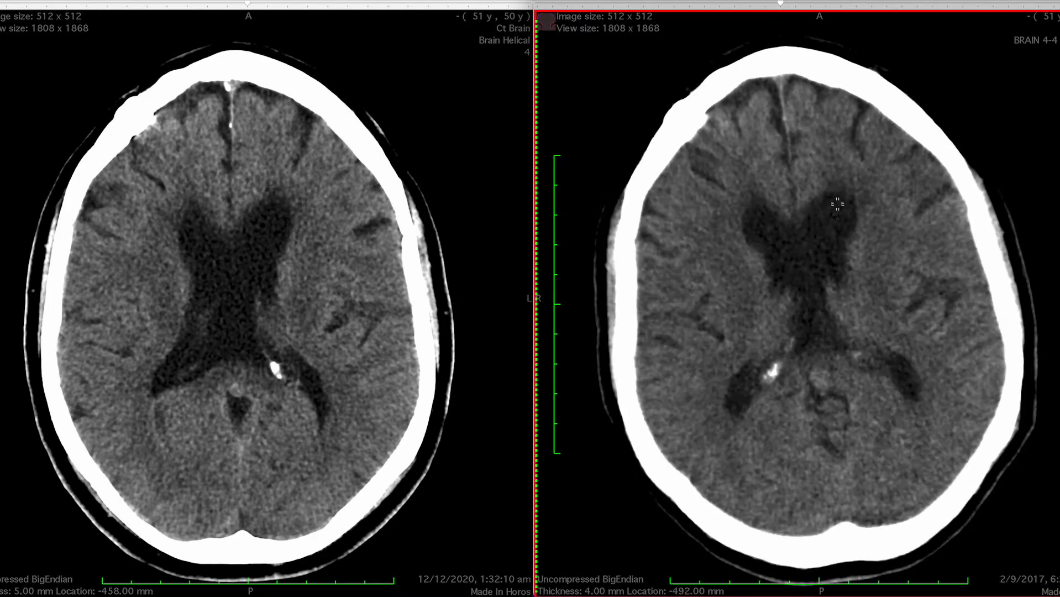
scroll(843, 305, down, 2)
scroll(862, 353, up, 1)
scroll(870, 392, down, 4)
scroll(895, 425, up, 5)
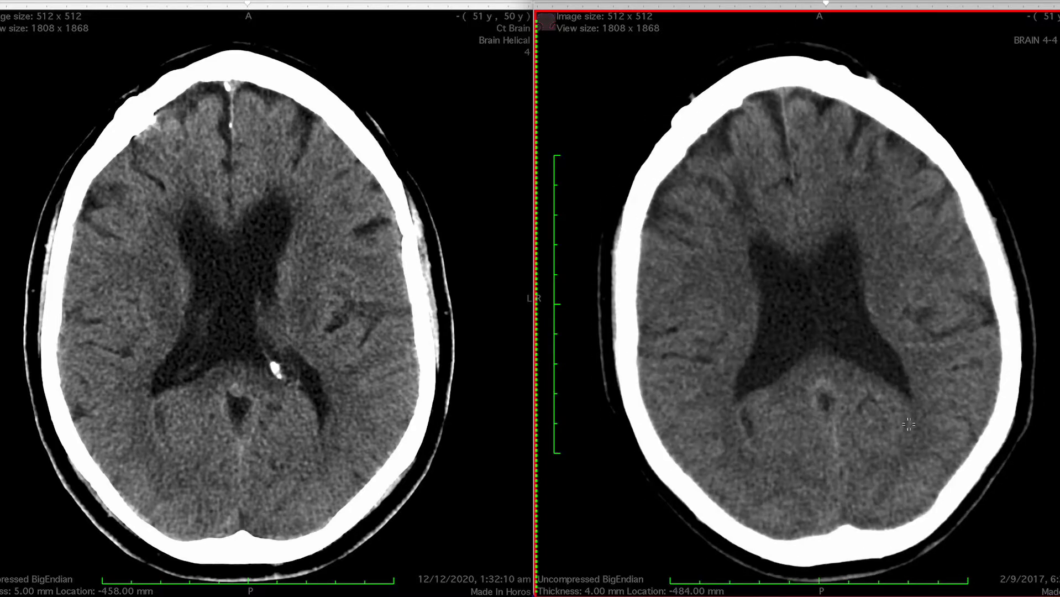
scroll(909, 409, down, 6)
scroll(915, 353, down, 3)
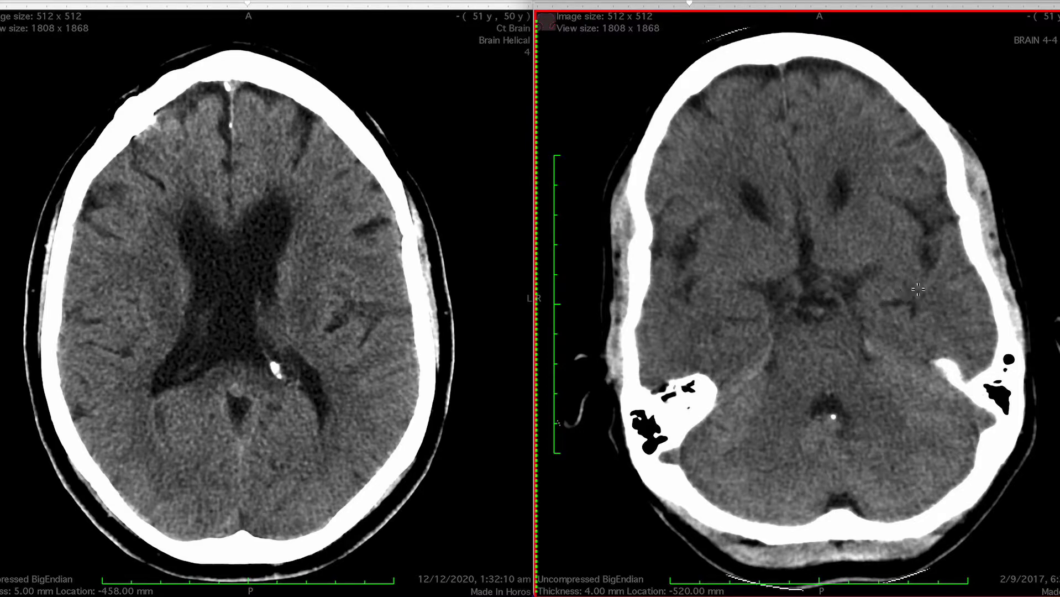
Step: Page the right 2017 study up to a slice through the lateral ventricles
scroll(870, 313, up, 6)
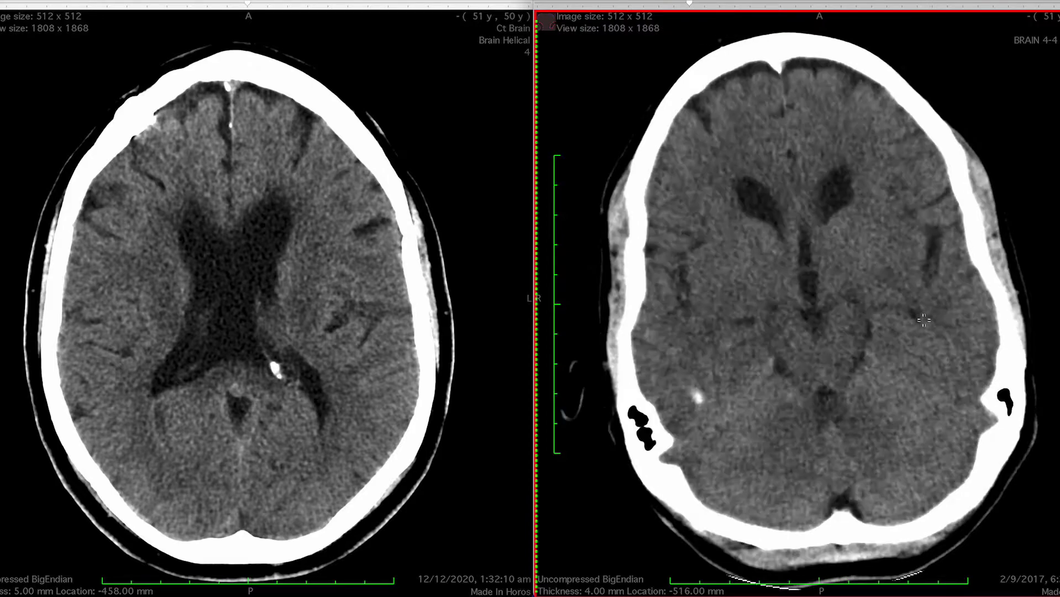
scroll(922, 321, up, 5)
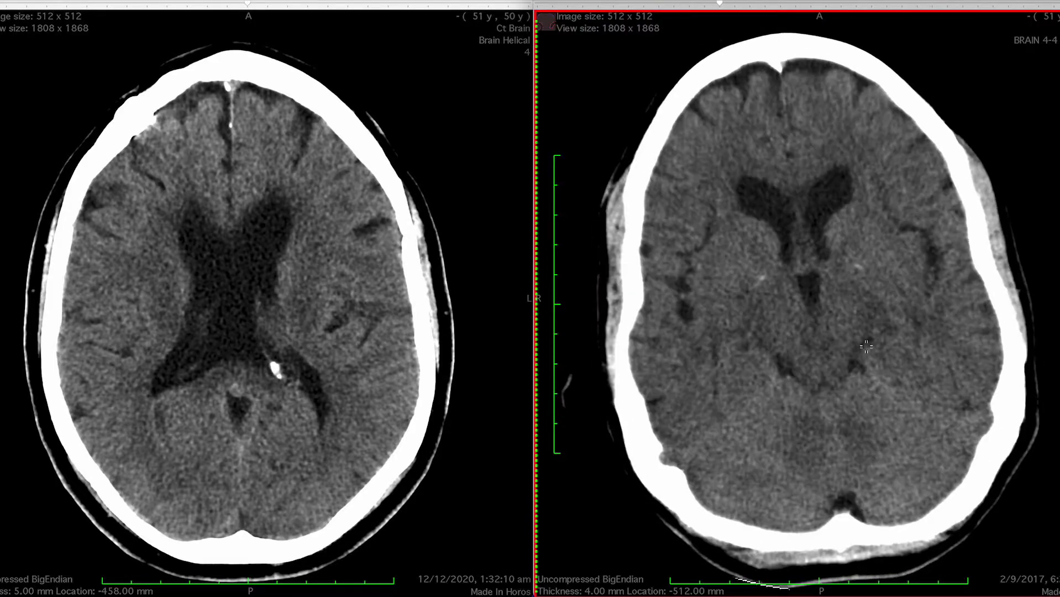
scroll(808, 345, down, 3)
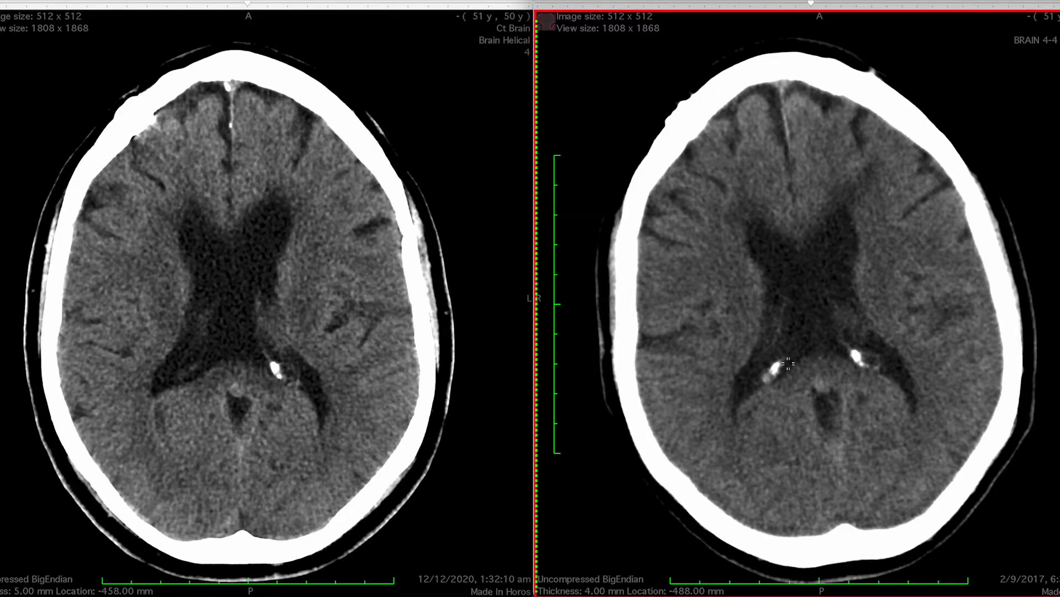
scroll(789, 363, down, 1)
scroll(785, 365, up, 1)
scroll(778, 358, down, 1)
scroll(784, 329, up, 1)
scroll(776, 298, down, 2)
scroll(771, 253, down, 3)
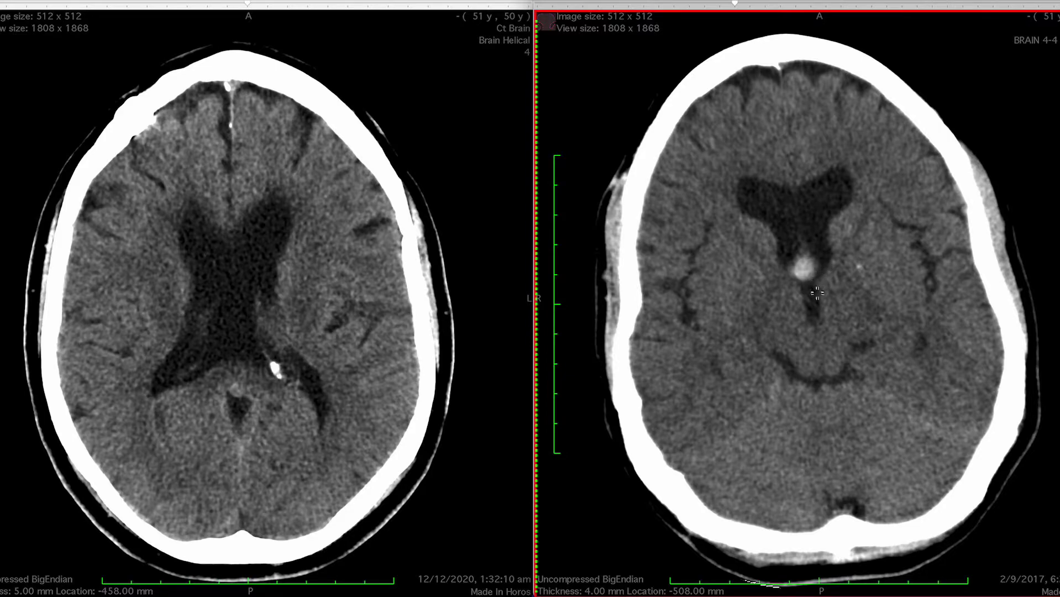
Step: Move the left 2020 study to a higher slice through the lateral ventricles
scroll(822, 287, down, 2)
scroll(818, 307, down, 5)
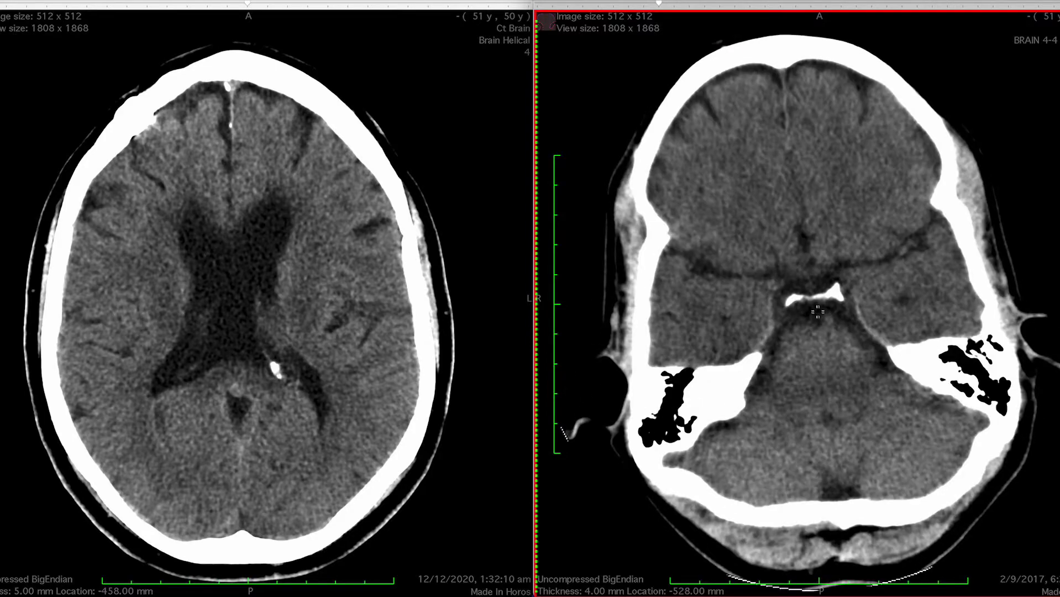
scroll(862, 307, up, 6)
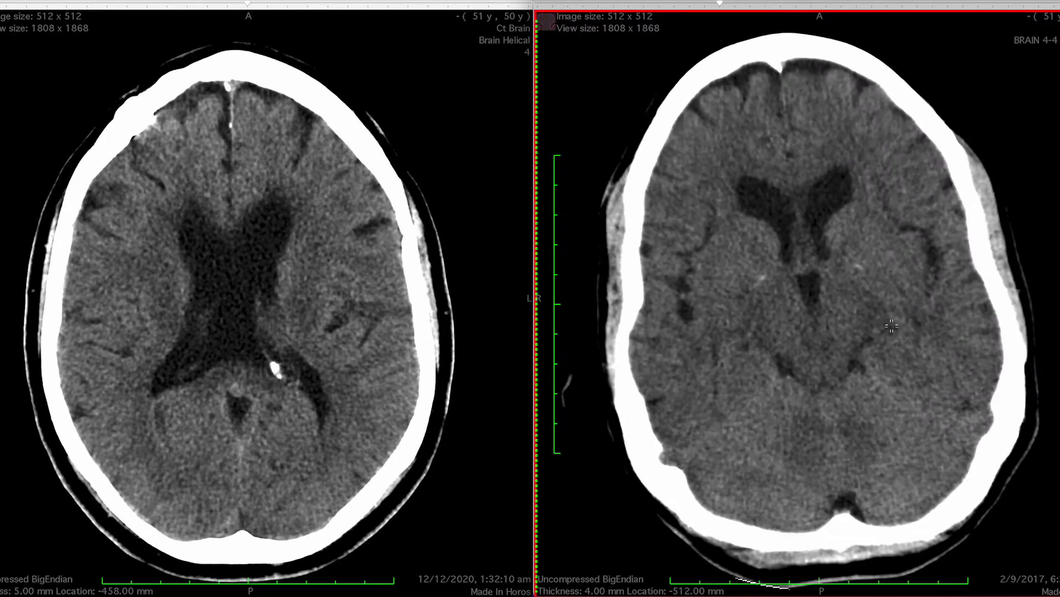
scroll(890, 325, down, 2)
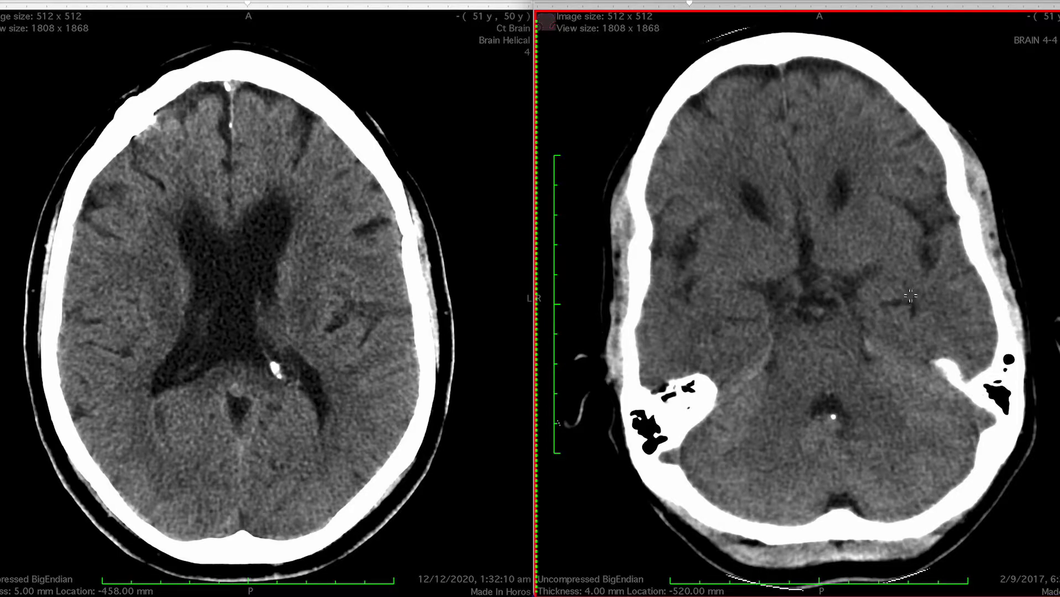
scroll(746, 337, up, 2)
scroll(745, 333, up, 8)
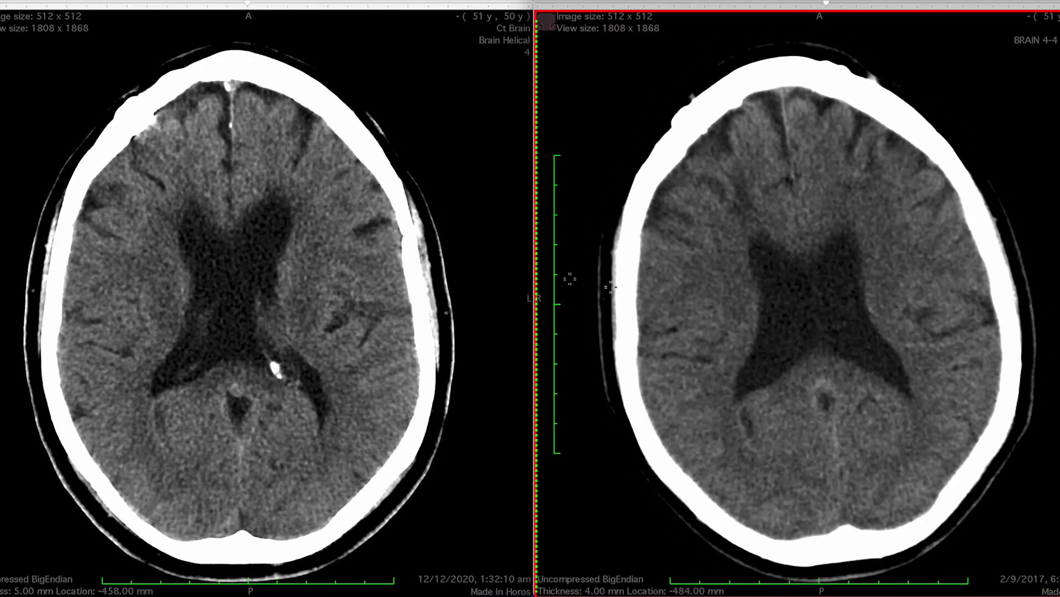
scroll(309, 326, up, 3)
Step: Page the right 2017 study back down to the -520.00 mm skull-base slice
scroll(235, 275, down, 5)
scroll(235, 275, down, 1)
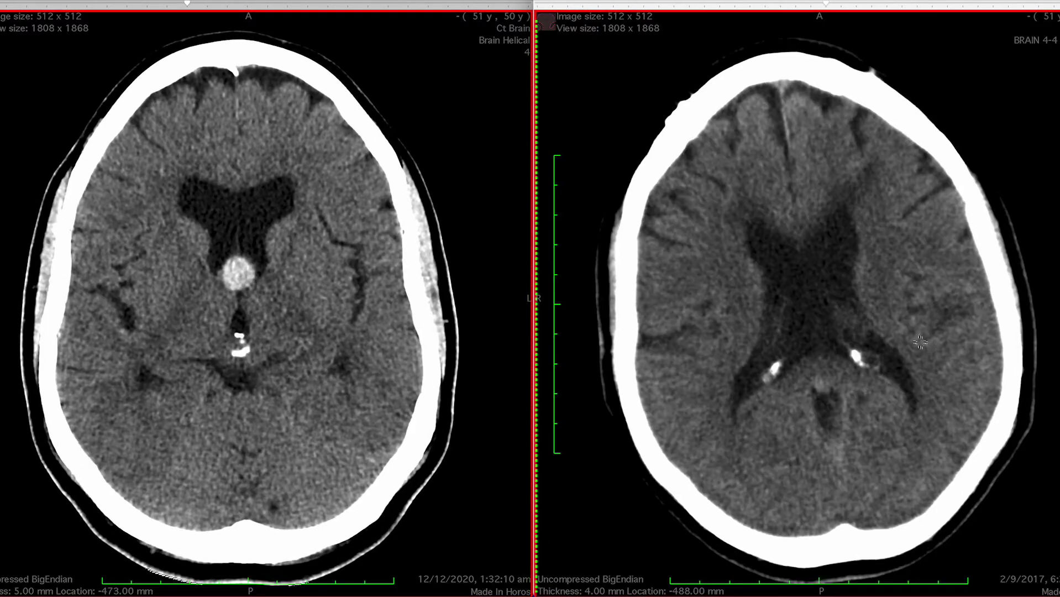
scroll(828, 316, down, 6)
scroll(829, 316, up, 1)
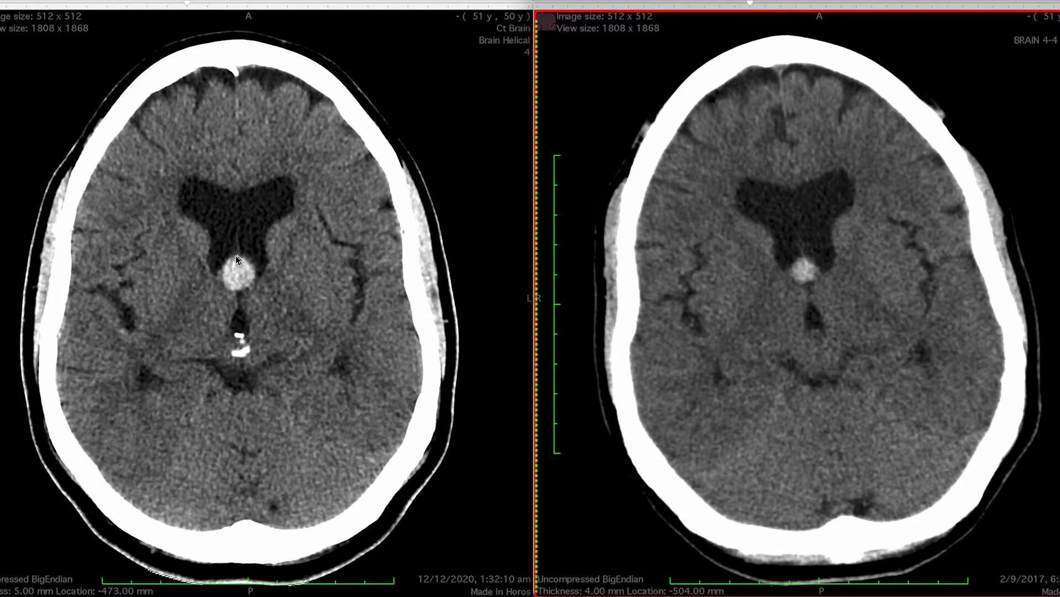
scroll(265, 276, up, 4)
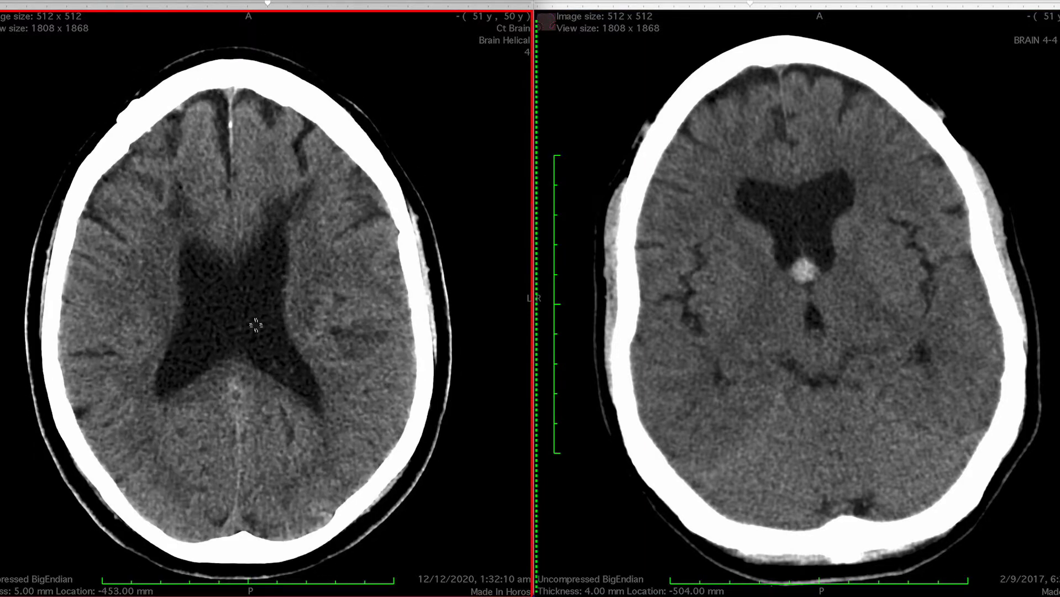
scroll(274, 370, down, 1)
scroll(274, 370, down, 6)
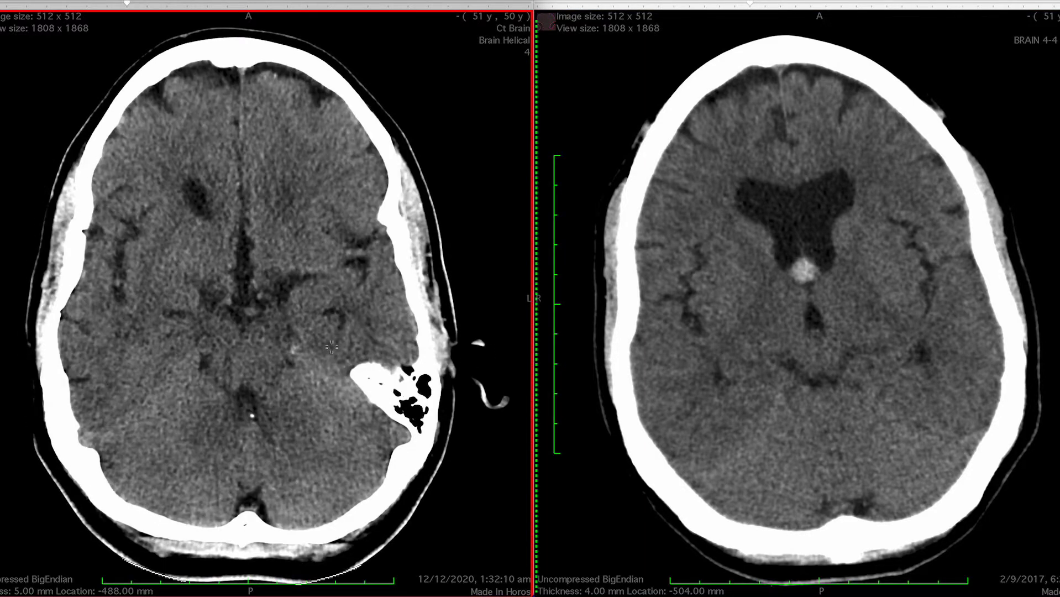
scroll(317, 315, down, 1)
scroll(317, 315, up, 1)
click(748, 285)
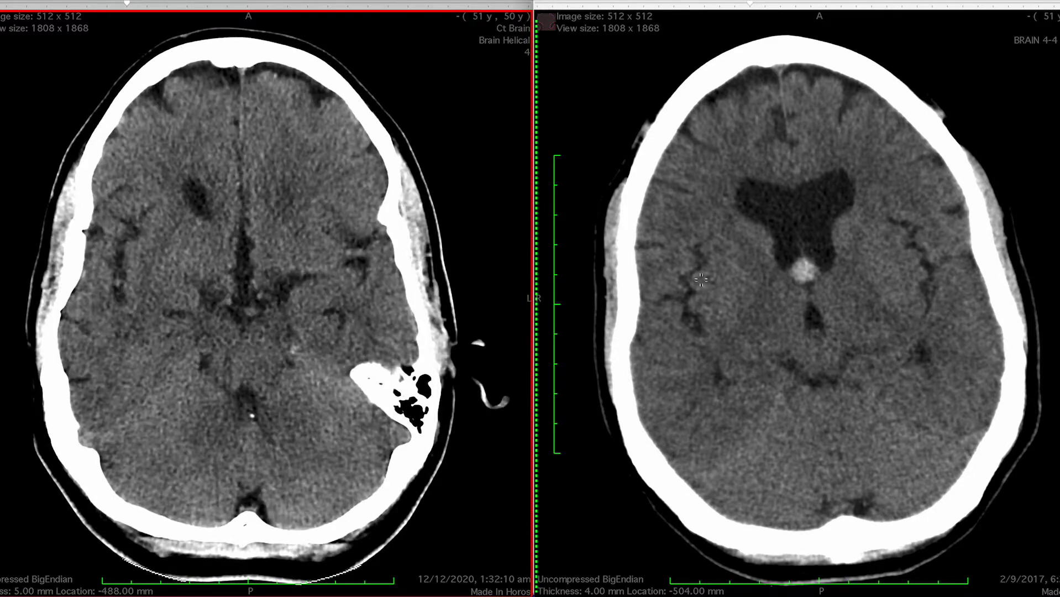
scroll(747, 285, down, 3)
scroll(748, 285, down, 1)
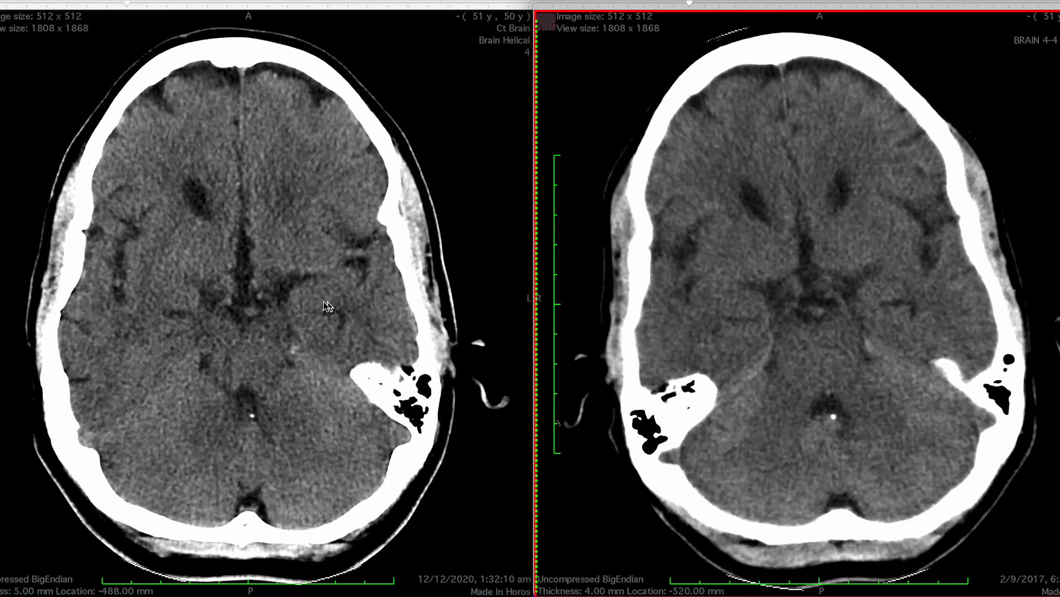
Step: Settle the left 2020 study on the -473.00 mm slice showing the bright ventricular lesion
click(338, 301)
scroll(338, 301, up, 6)
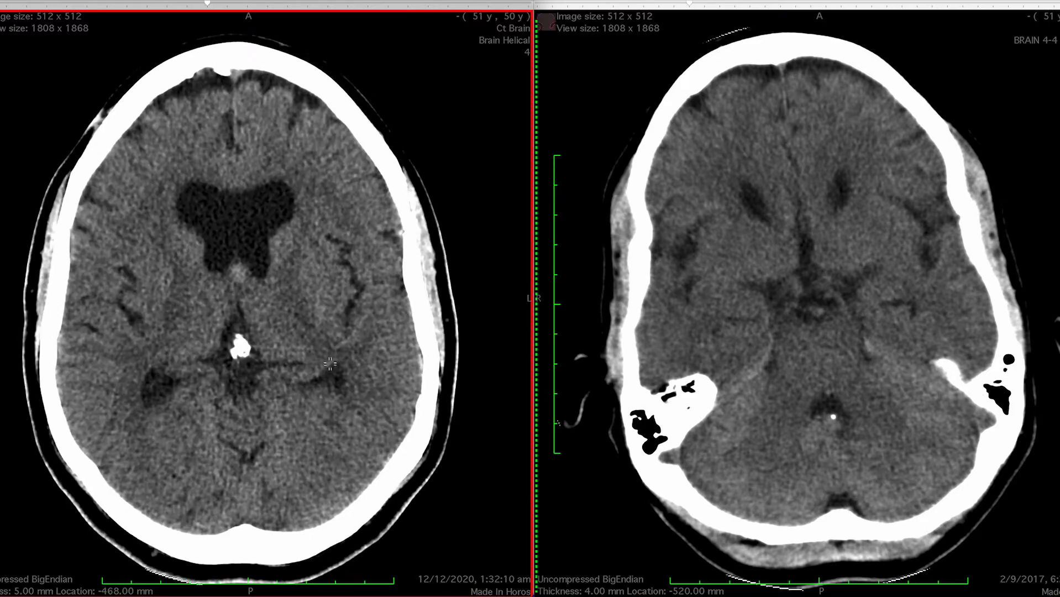
scroll(326, 369, down, 3)
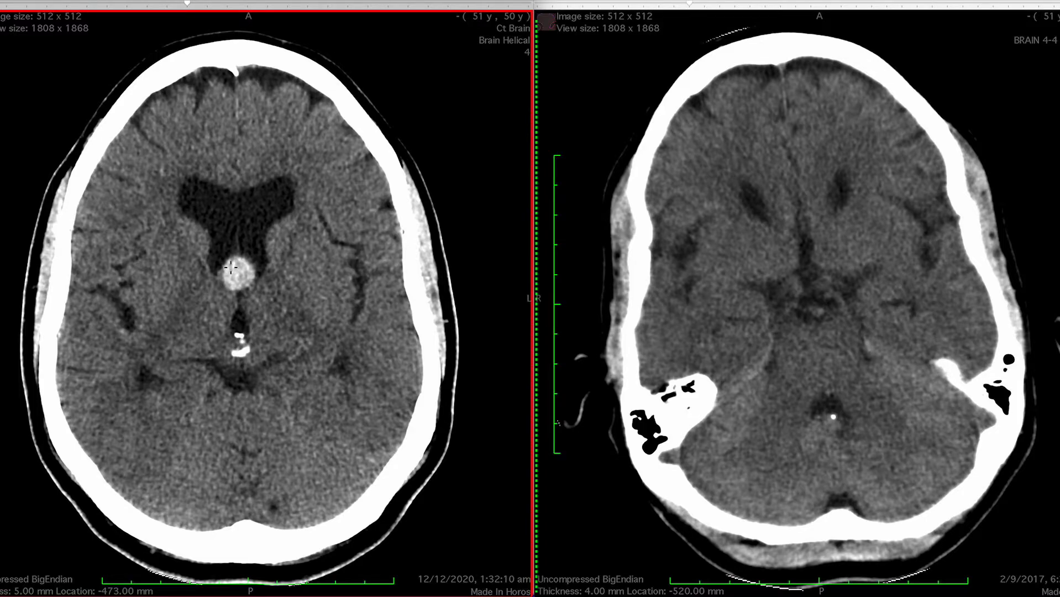
Step: Measure the lesion's length: 1.236 cm on the left, then 8.480 mm on the right at -504.00 mm
drag(239, 269, 248, 289)
scroll(807, 282, up, 5)
scroll(807, 282, up, 2)
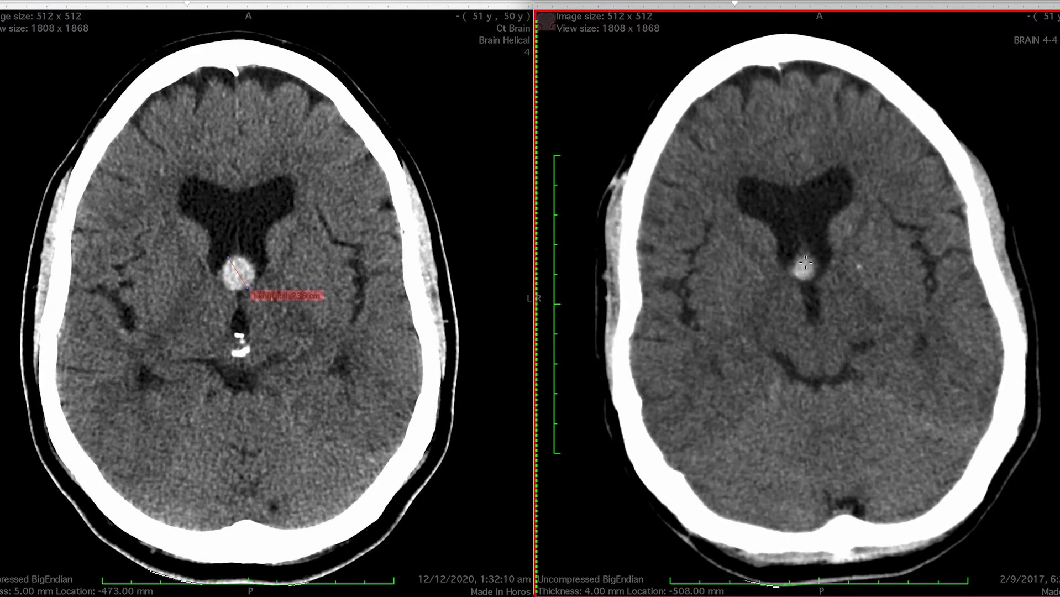
drag(798, 259, 814, 280)
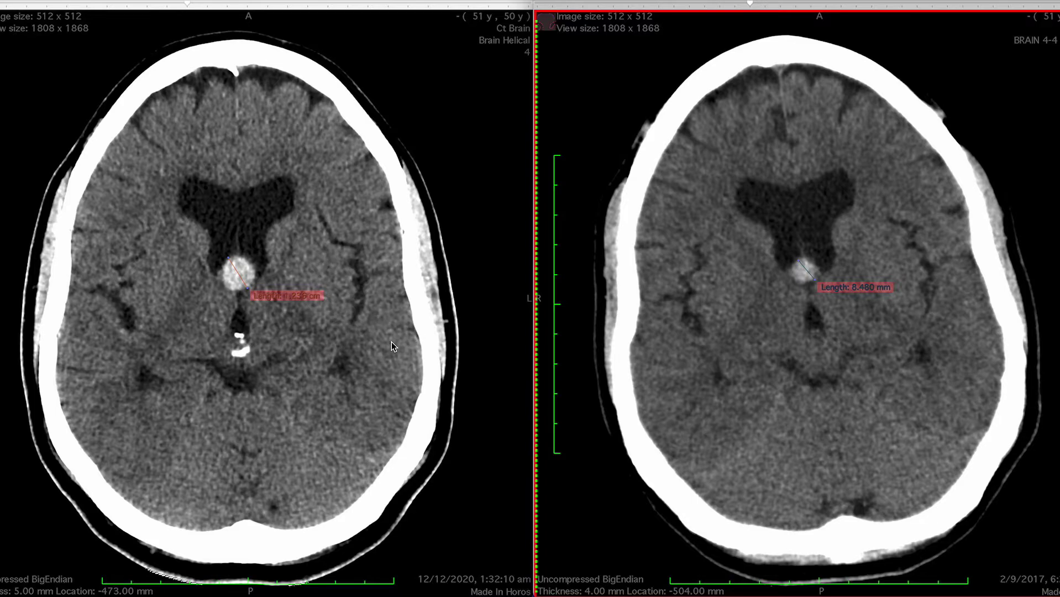
scroll(351, 340, down, 1)
click(342, 337)
scroll(343, 338, up, 1)
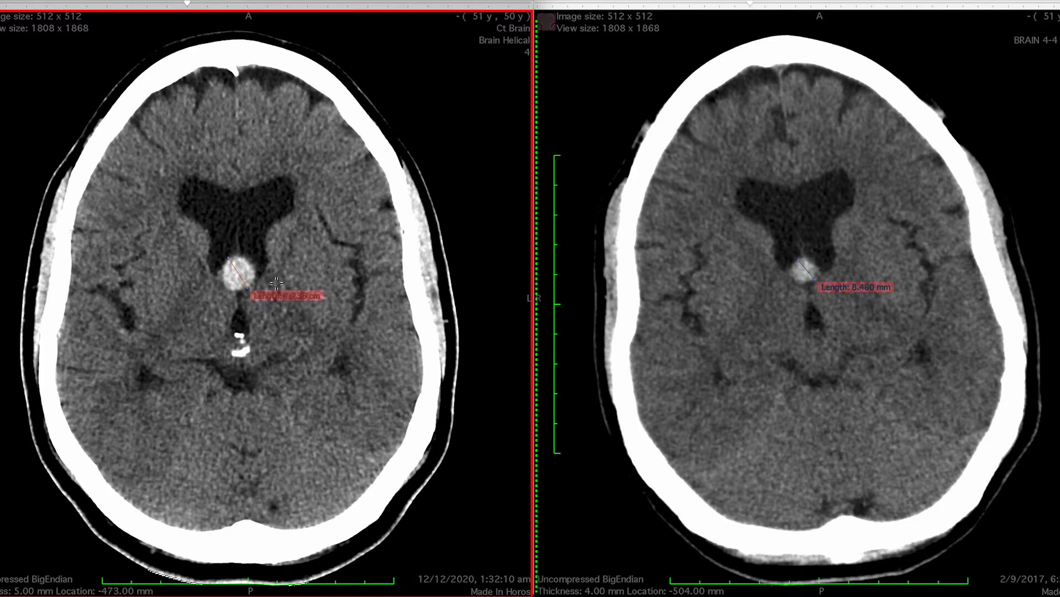
scroll(279, 274, down, 4)
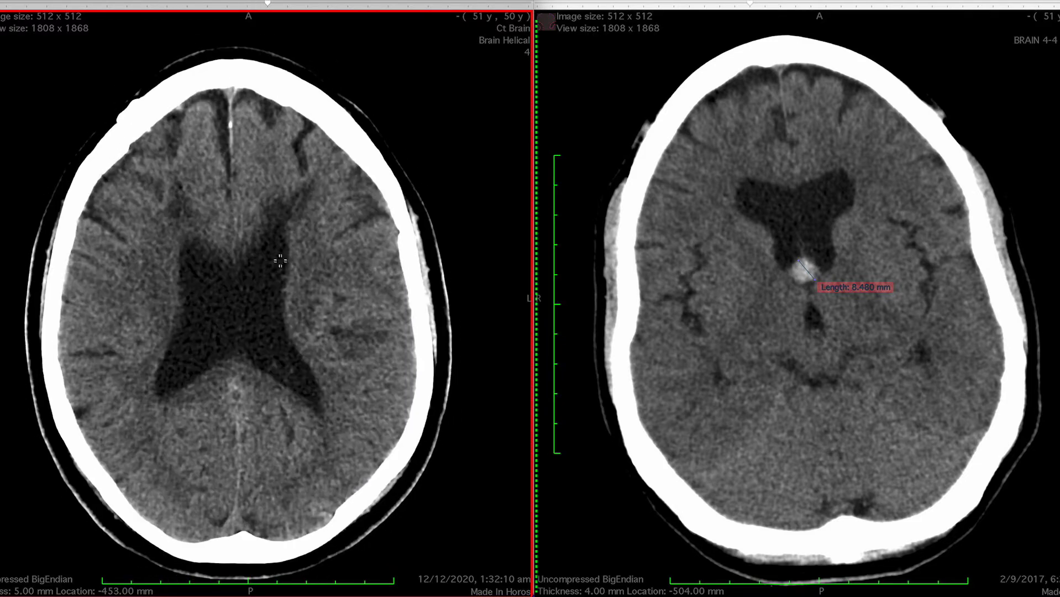
scroll(258, 387, down, 2)
scroll(264, 390, up, 2)
scroll(264, 390, up, 4)
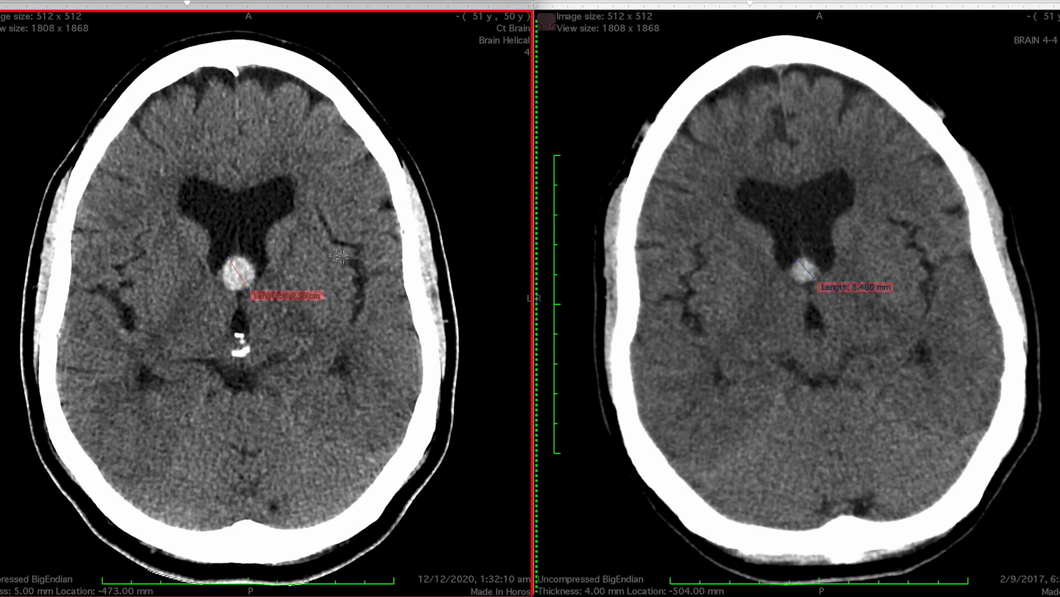
click(763, 318)
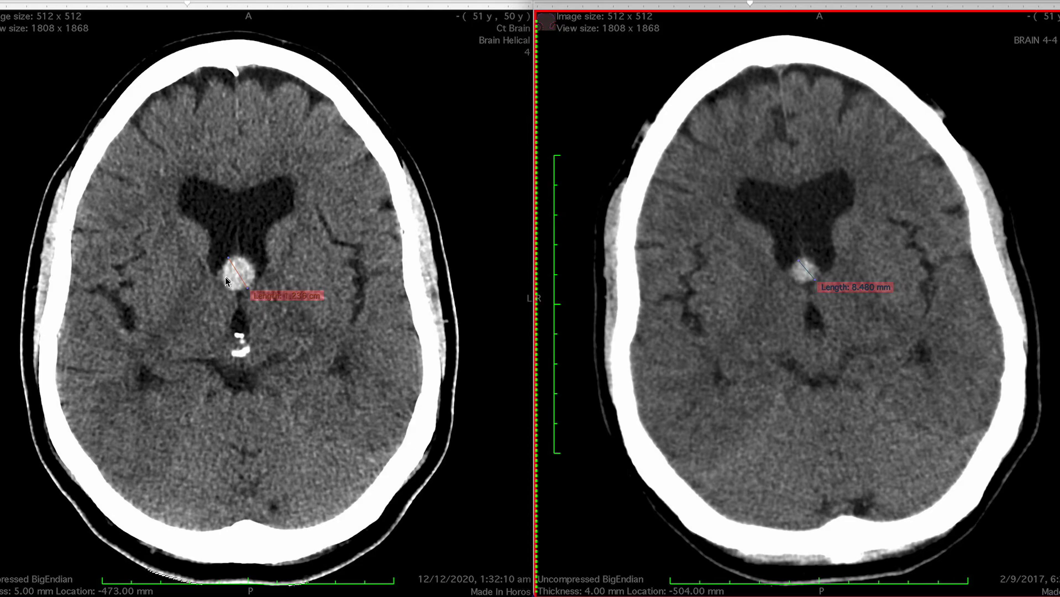